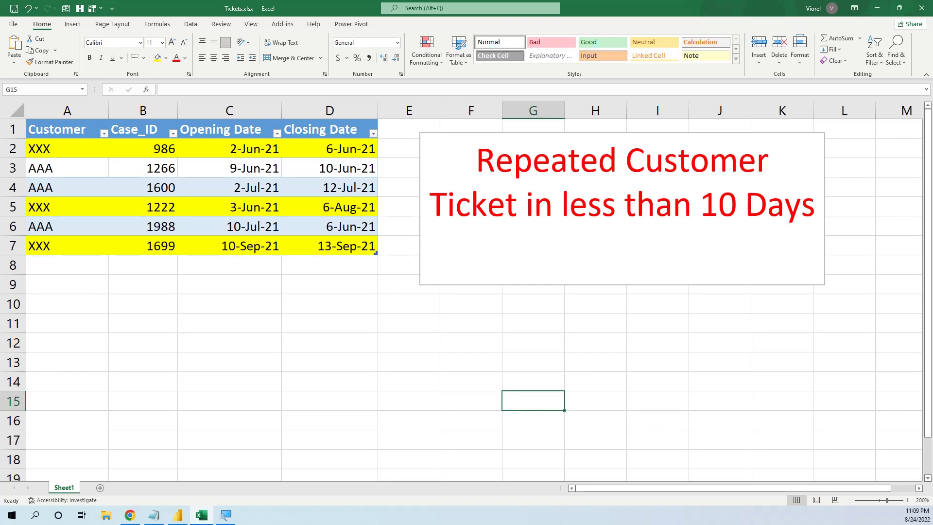
Step: Select the Excel ticket table A1:D7, then open Table1 in Power BI's Power Query Editor
{"action": "left_click", "coordinate": [77, 131]}
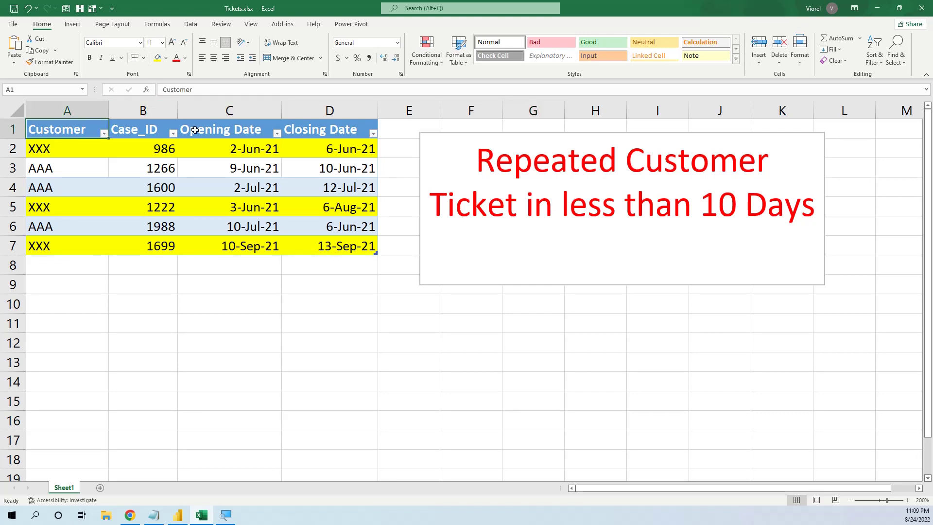
{"action": "left_click_drag", "start_coordinate": [194, 130], "coordinate": [329, 244]}
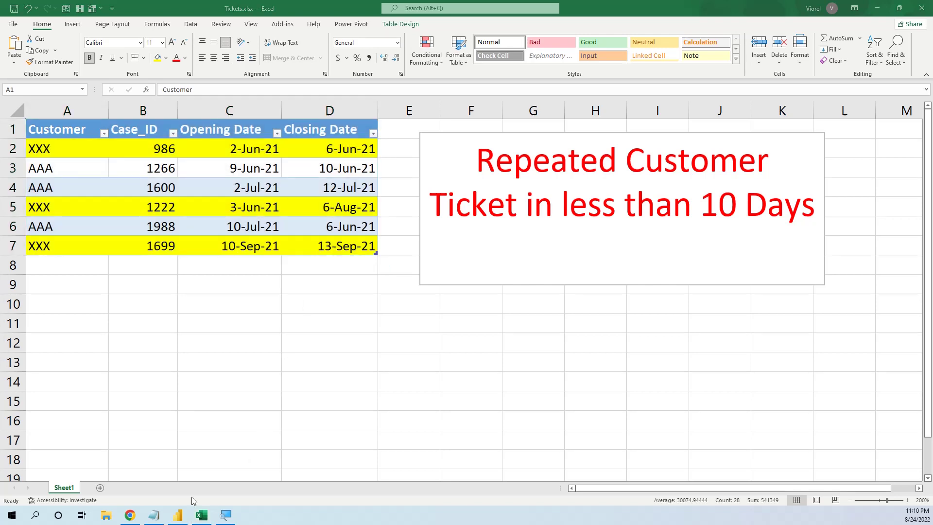
{"action": "left_click", "coordinate": [177, 515]}
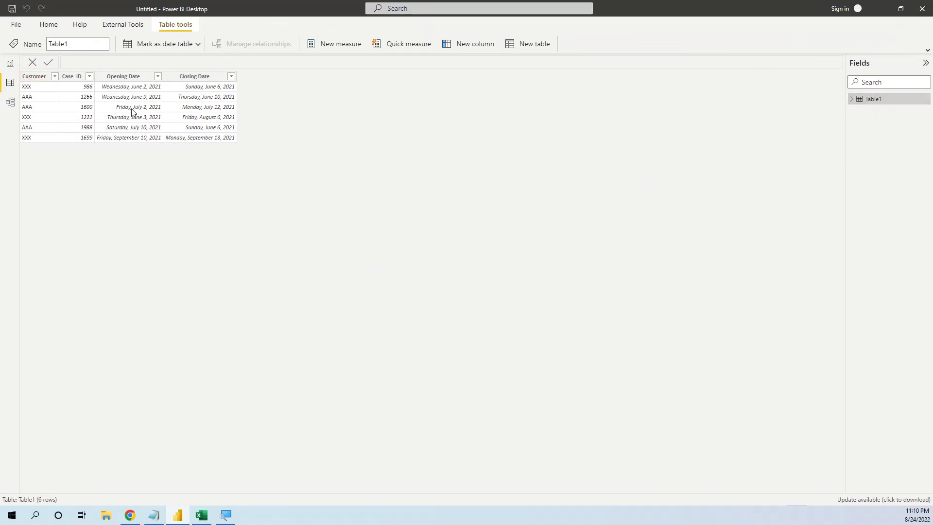
{"action": "right_click", "coordinate": [889, 100]}
{"action": "left_click", "coordinate": [837, 152]}
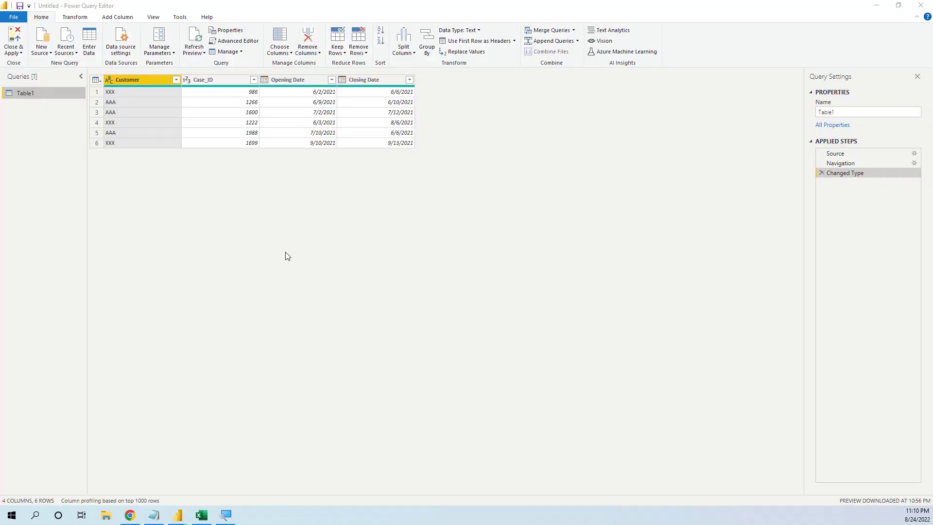
Step: Sort Table1 ascending by Customer, then by Opening Date
{"action": "left_click", "coordinate": [176, 79]}
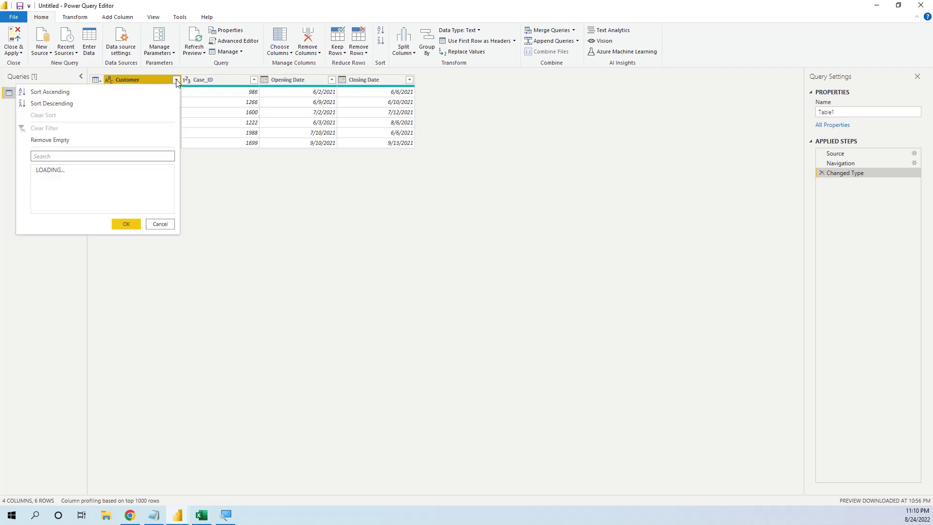
{"action": "left_click", "coordinate": [101, 89]}
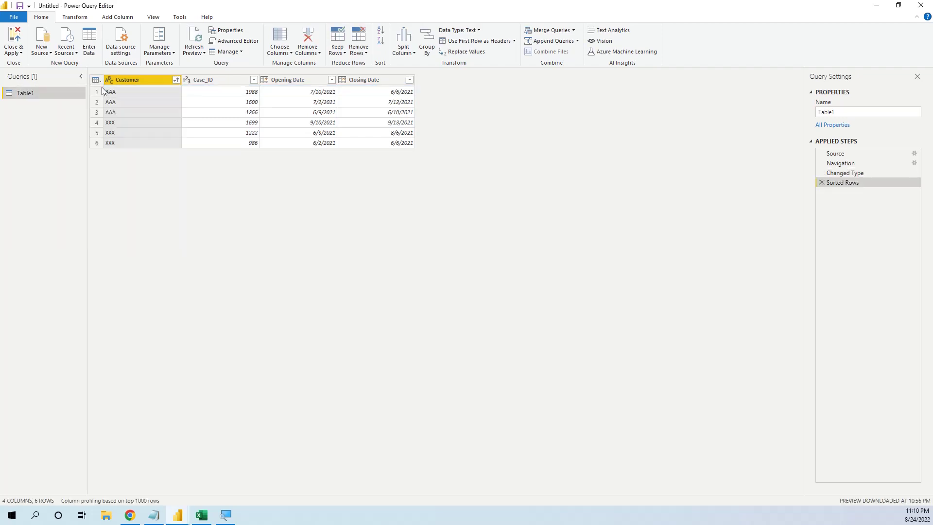
{"action": "left_click", "coordinate": [332, 80]}
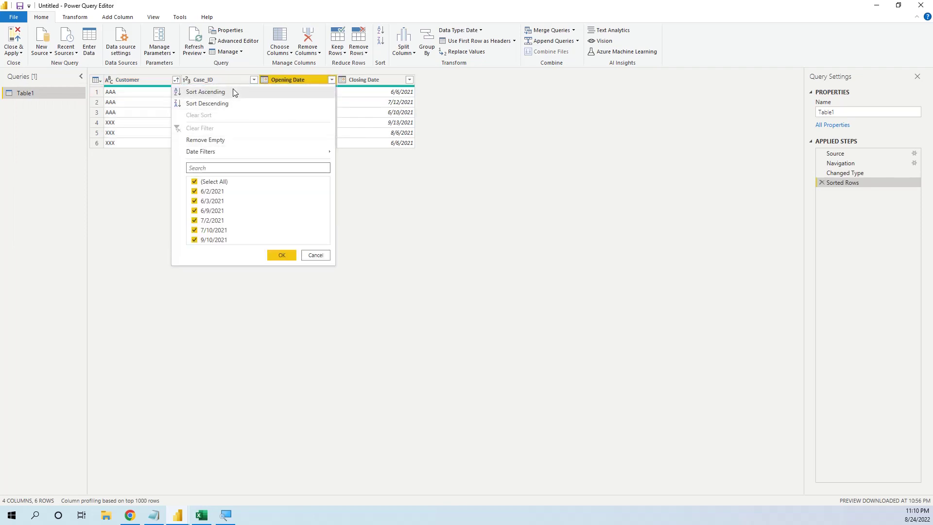
{"action": "key", "text": "Return"}
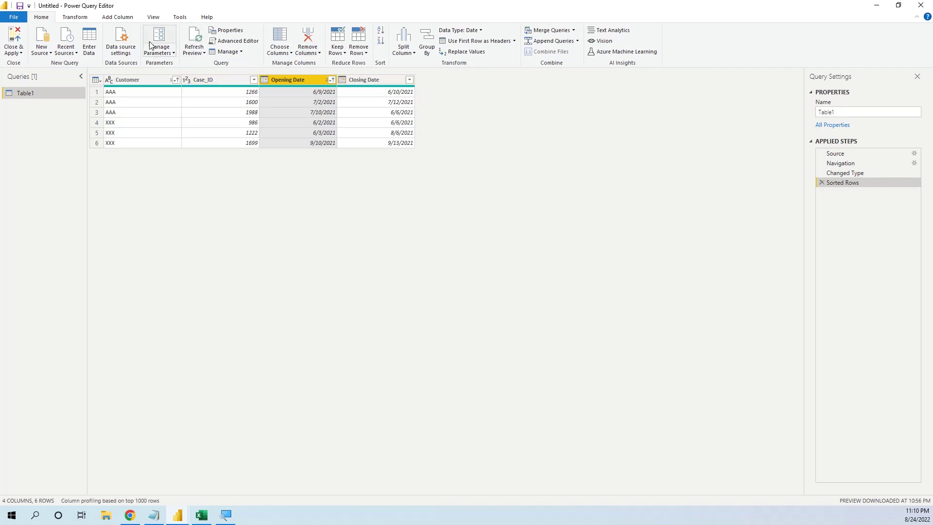
Step: Add two index columns, one counting from 1 and one from 0
{"action": "left_click", "coordinate": [119, 17]}
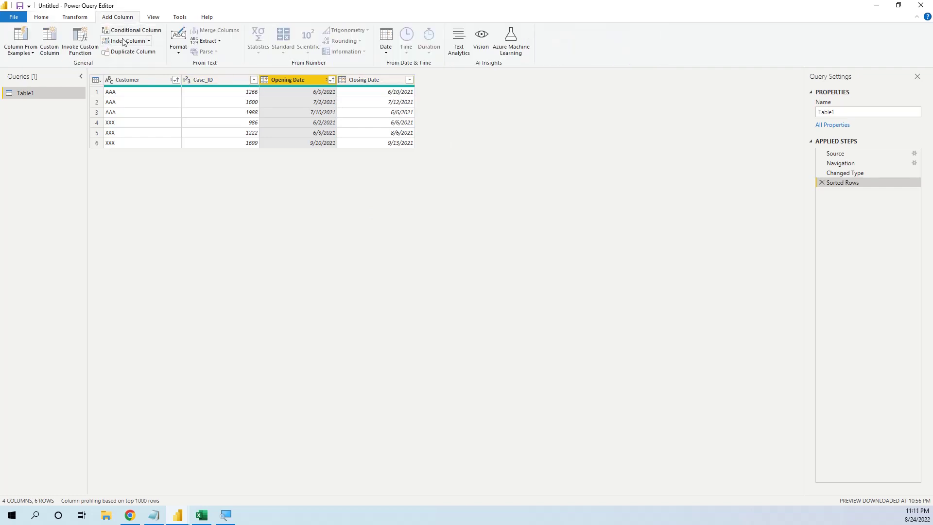
{"action": "left_click", "coordinate": [149, 41]}
{"action": "left_click", "coordinate": [127, 62]}
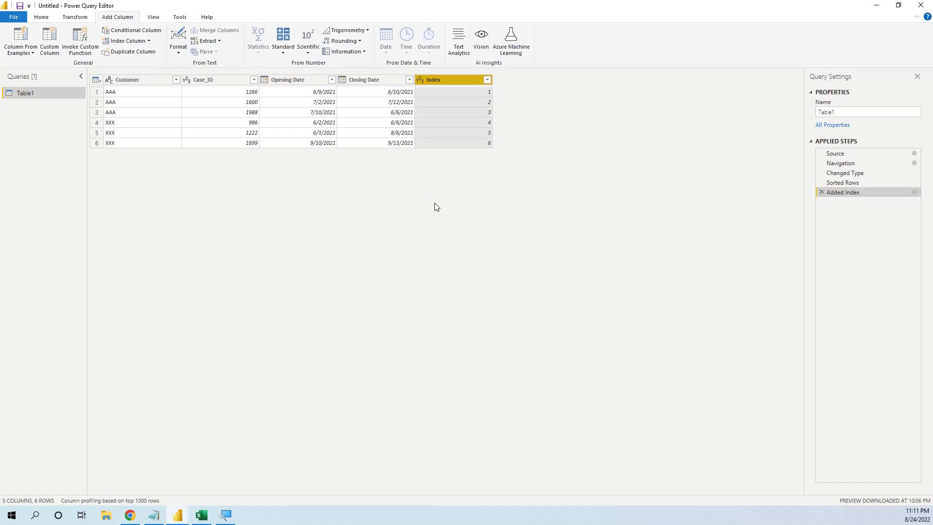
{"action": "left_click", "coordinate": [148, 41]}
{"action": "left_click", "coordinate": [126, 52]}
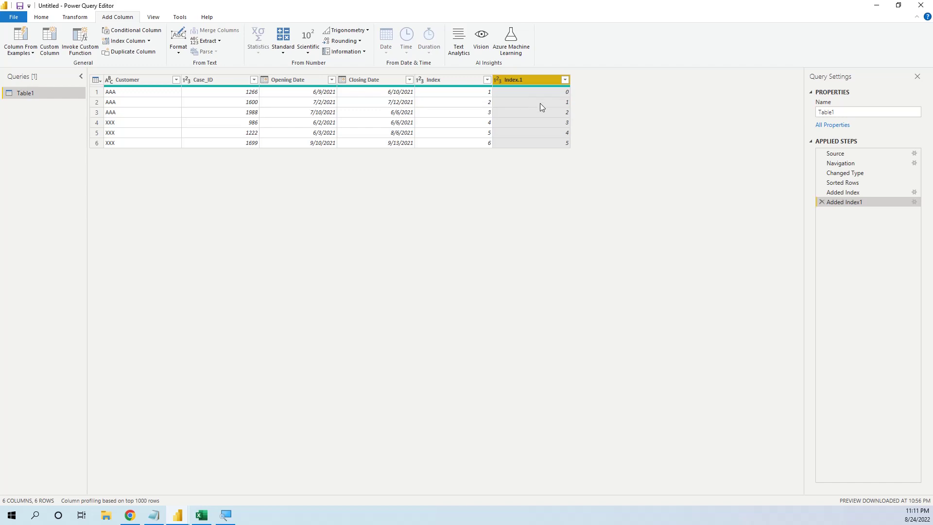
Step: Rename the Index.1 column to 'Previous record'
{"action": "double_click", "coordinate": [531, 80]}
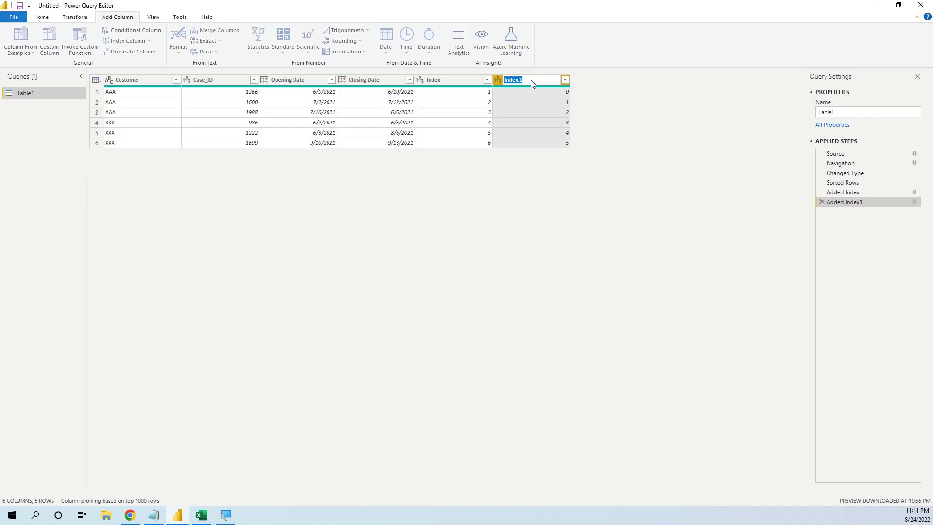
{"action": "type", "text": "Previous record"}
{"action": "key", "text": "Return"}
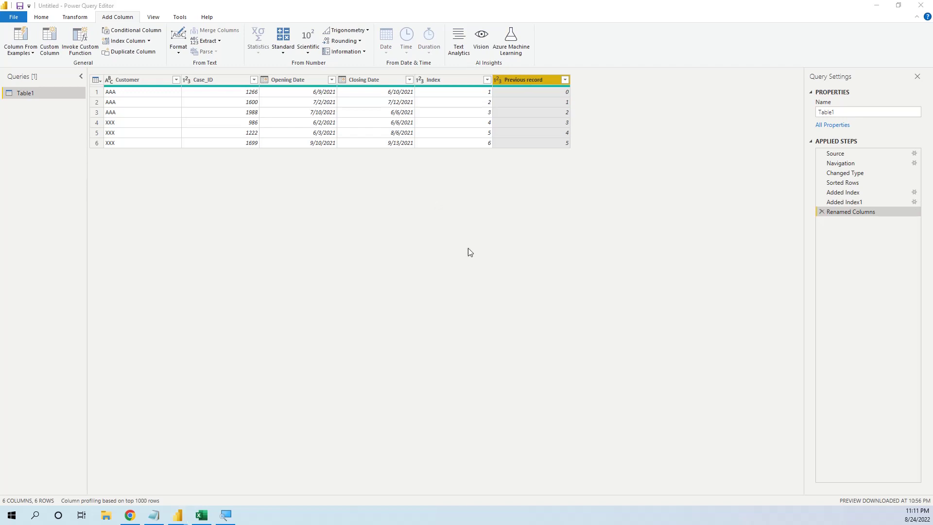
Step: Merge Table1 with itself, matching its Previous record column to Index
{"action": "left_click", "coordinate": [48, 18]}
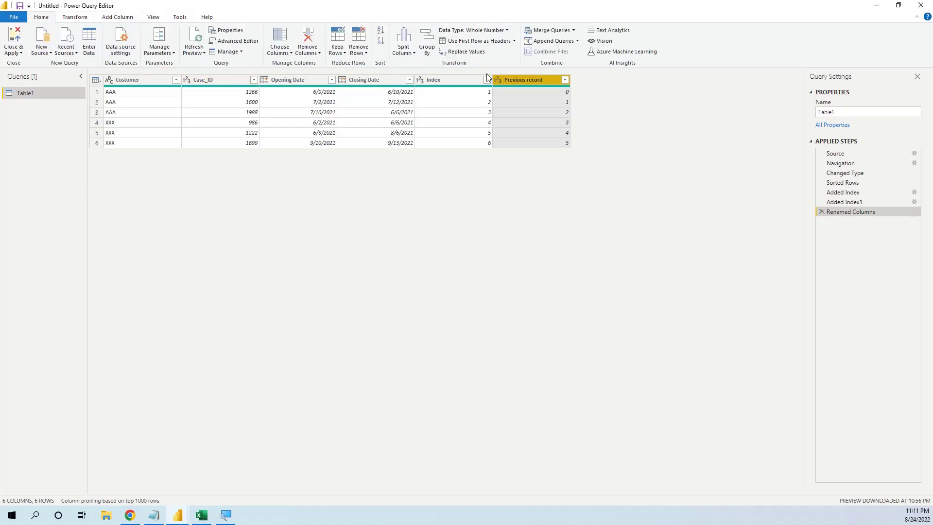
{"action": "left_click", "coordinate": [561, 33]}
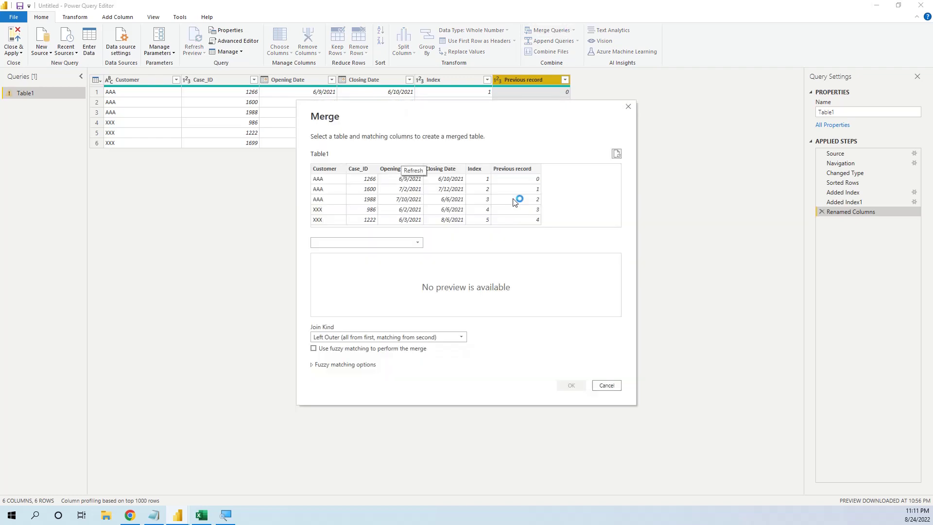
{"action": "left_click", "coordinate": [417, 243]}
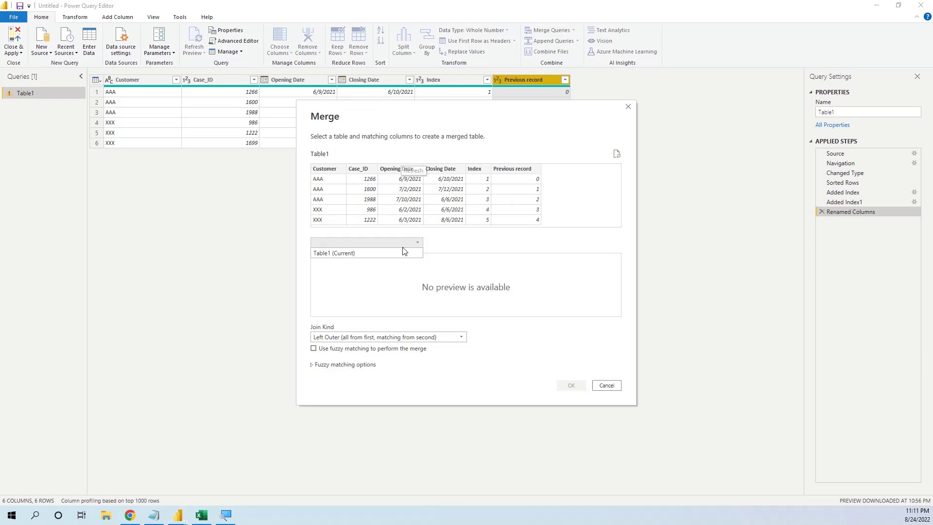
{"action": "left_click", "coordinate": [371, 253]}
{"action": "left_click", "coordinate": [517, 168]}
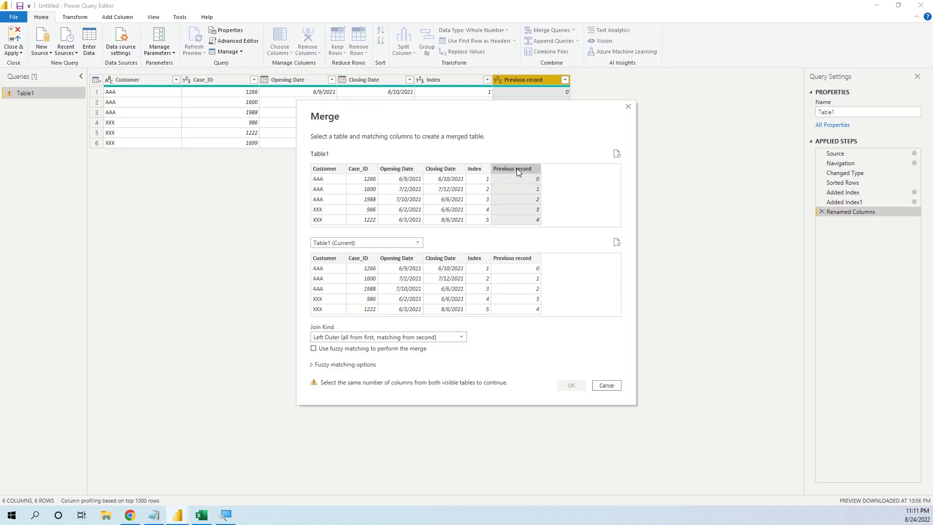
{"action": "left_click", "coordinate": [475, 258]}
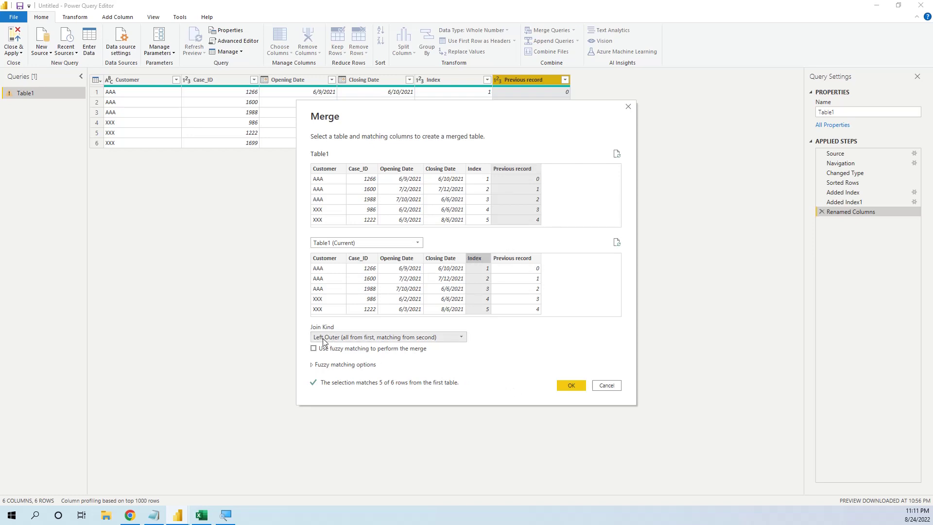
{"action": "left_click", "coordinate": [571, 385]}
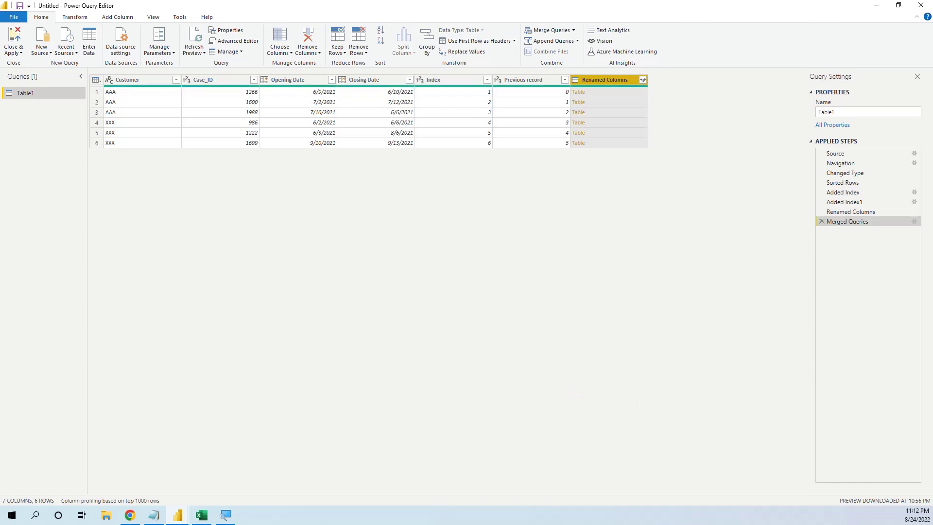
Step: Remove the Index and Previous record columns
{"action": "left_click", "coordinate": [471, 83]}
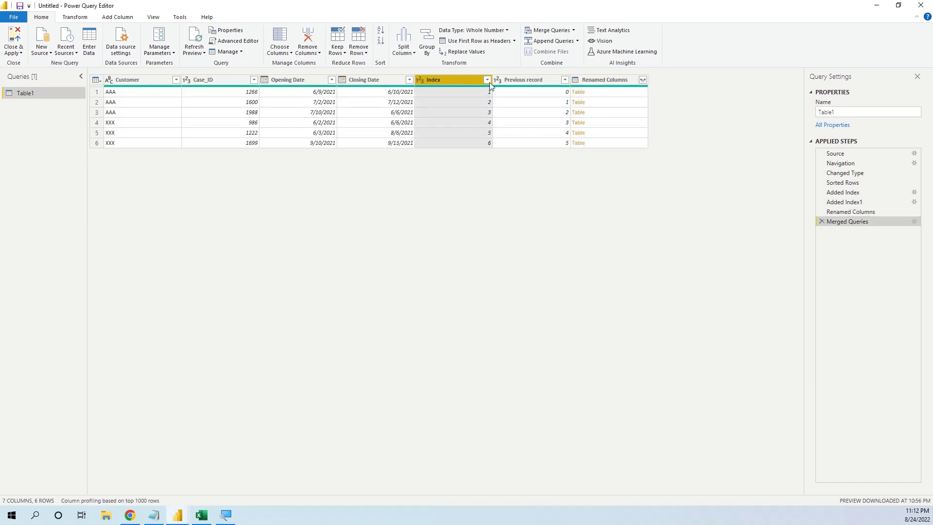
{"action": "left_click", "coordinate": [525, 82], "text": "ctrl"}
{"action": "right_click", "coordinate": [525, 80]}
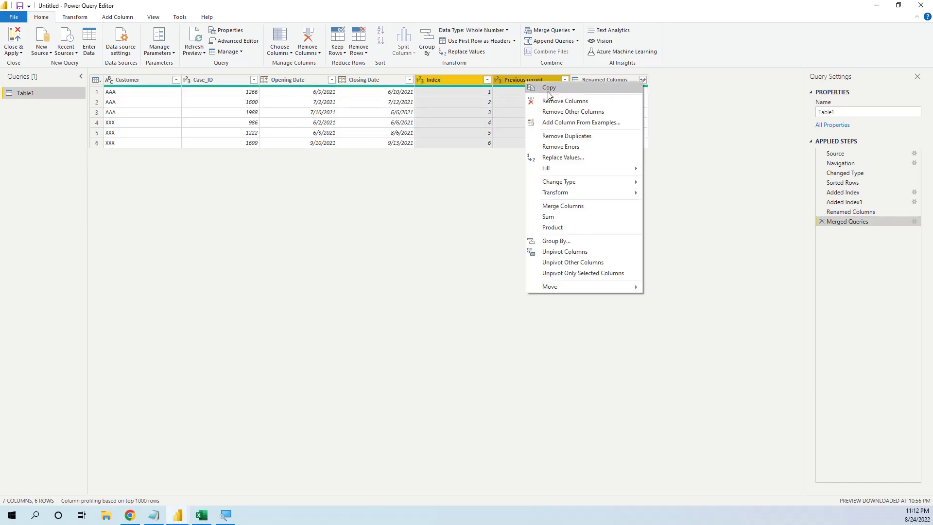
{"action": "left_click", "coordinate": [555, 101]}
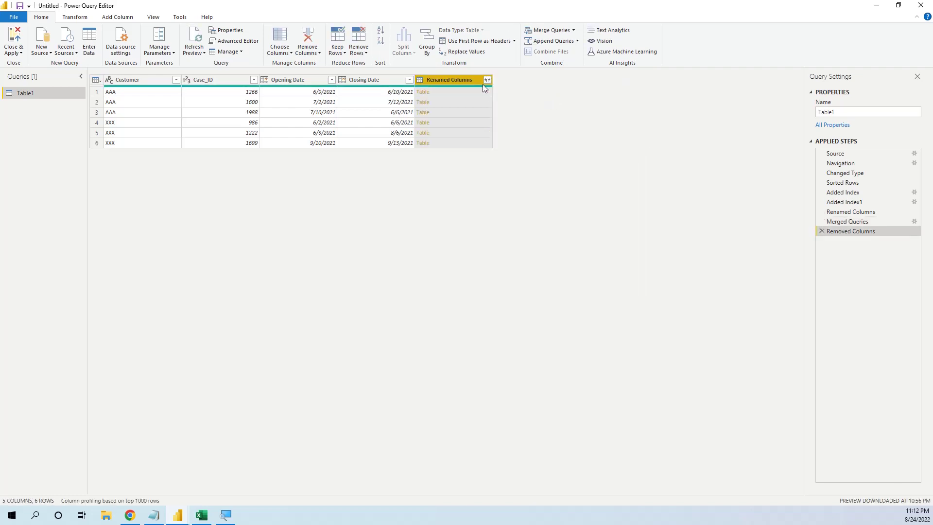
Step: Expand the Renamed Columns column, keeping only Customer and Closing Date
{"action": "left_click", "coordinate": [488, 80]}
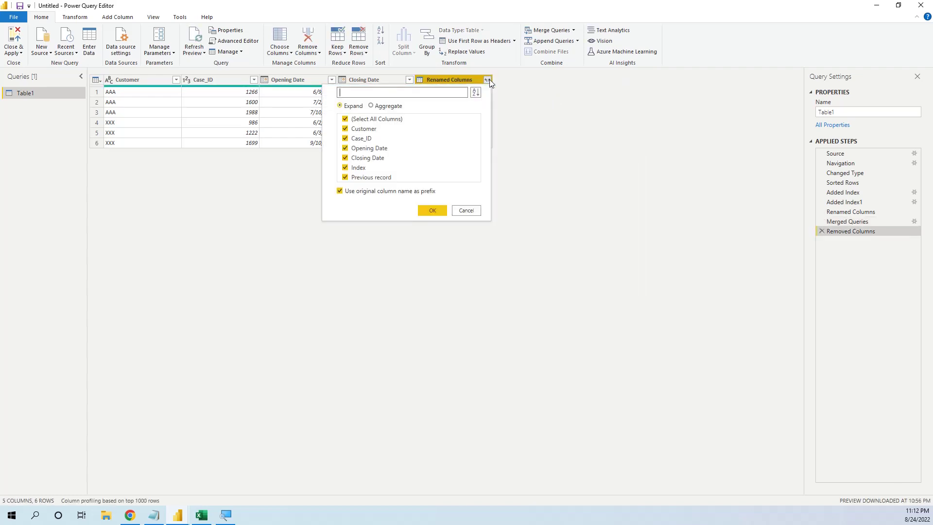
{"action": "left_click", "coordinate": [345, 120]}
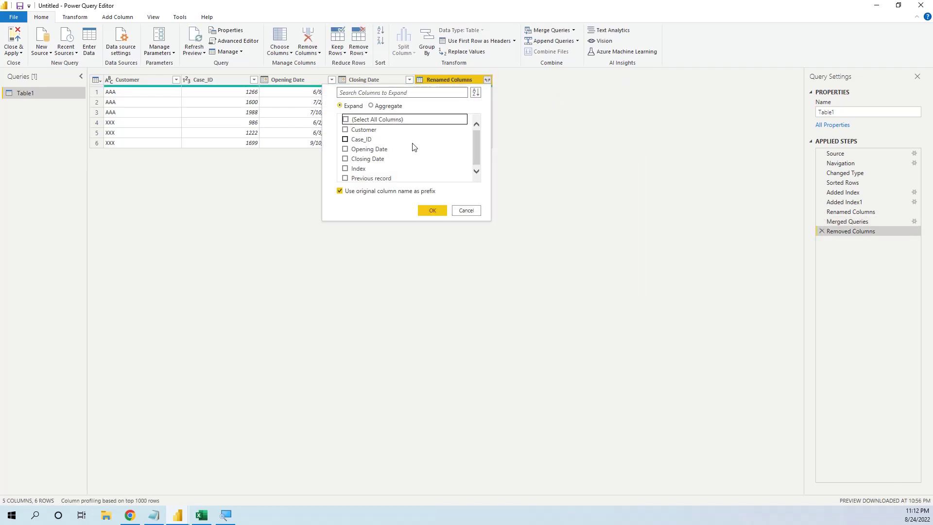
{"action": "left_click", "coordinate": [346, 131]}
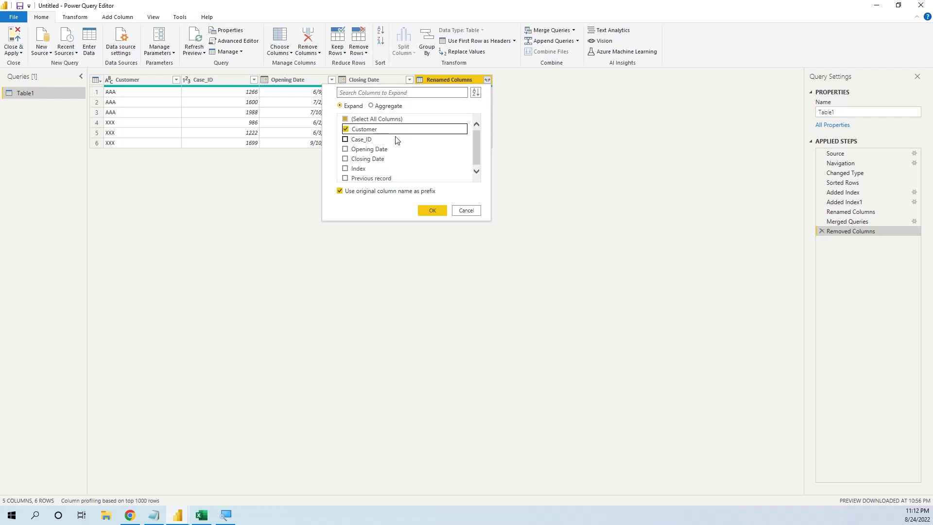
{"action": "left_click", "coordinate": [352, 160]}
{"action": "left_click", "coordinate": [430, 211]}
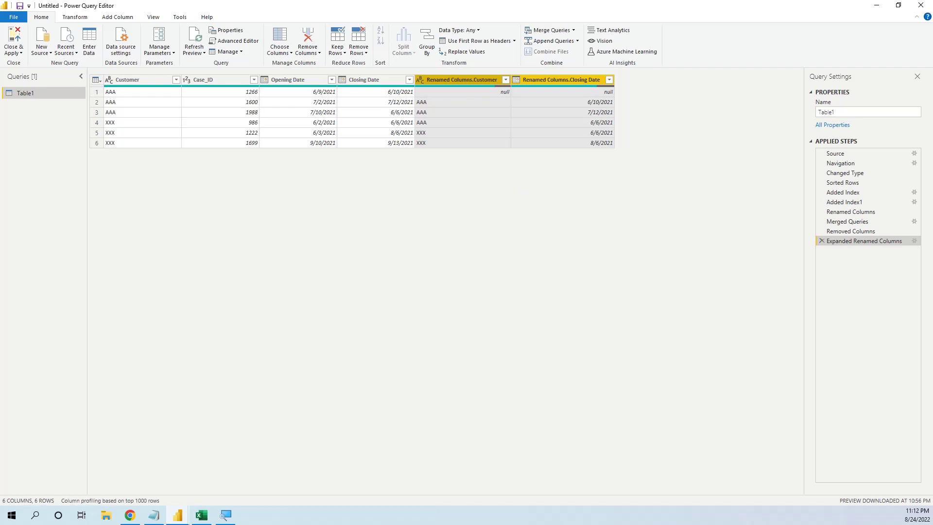
Step: Rename the Renamed Columns.Closing Date header to 'Previous Closing Date'
{"action": "double_click", "coordinate": [555, 81]}
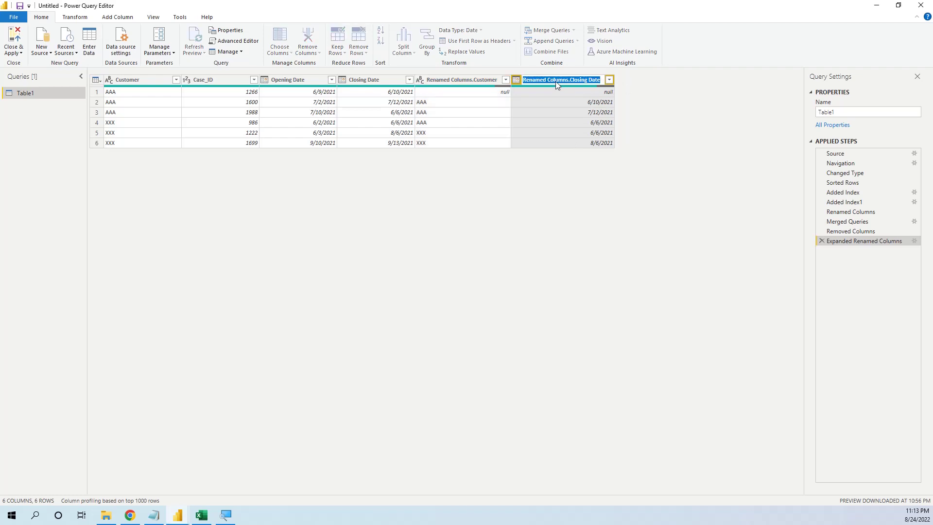
{"action": "type", "text": "Previous Closing Date"}
{"action": "key", "text": "Return"}
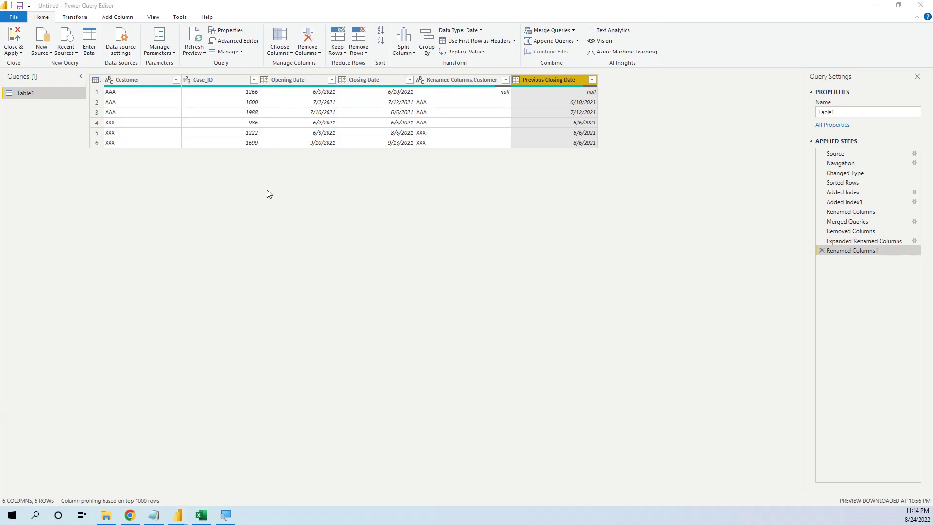
Step: Start a custom column formula: if [Customer]=[Renamed Columns.Customer]
{"action": "left_click", "coordinate": [134, 19]}
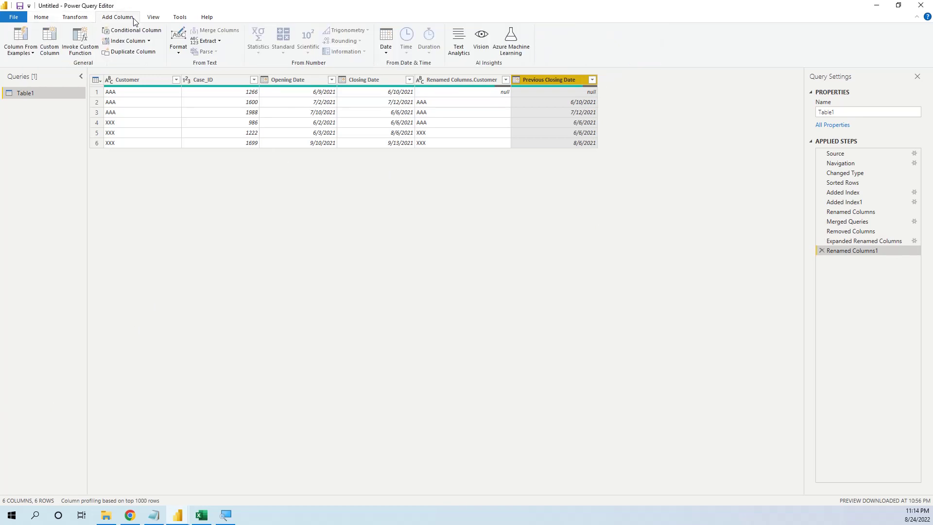
{"action": "left_click", "coordinate": [49, 40]}
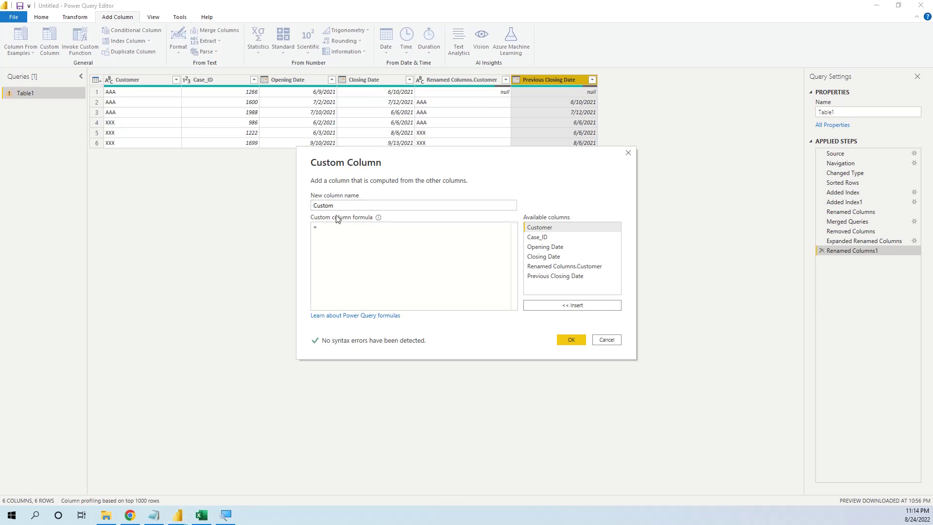
{"action": "left_click", "coordinate": [341, 230]}
{"action": "type", "text": "if"}
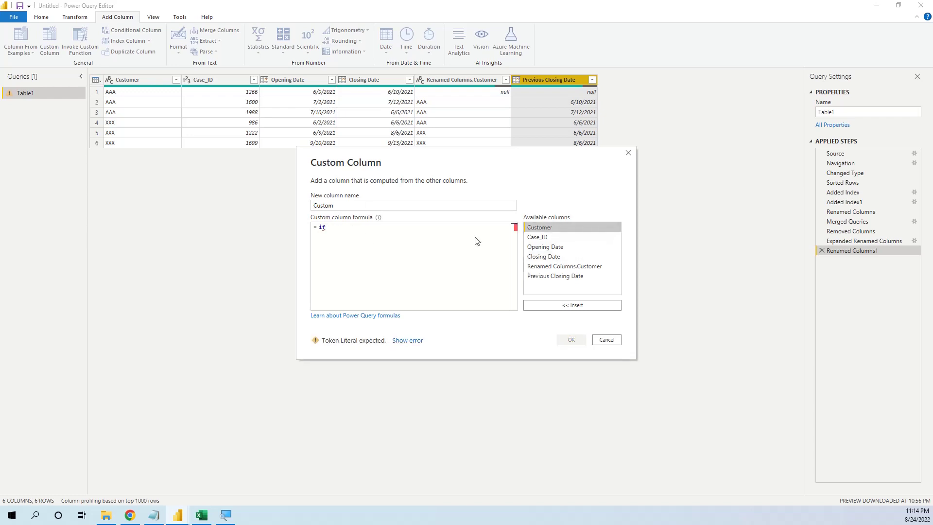
{"action": "double_click", "coordinate": [544, 229]}
{"action": "type", "text": "="}
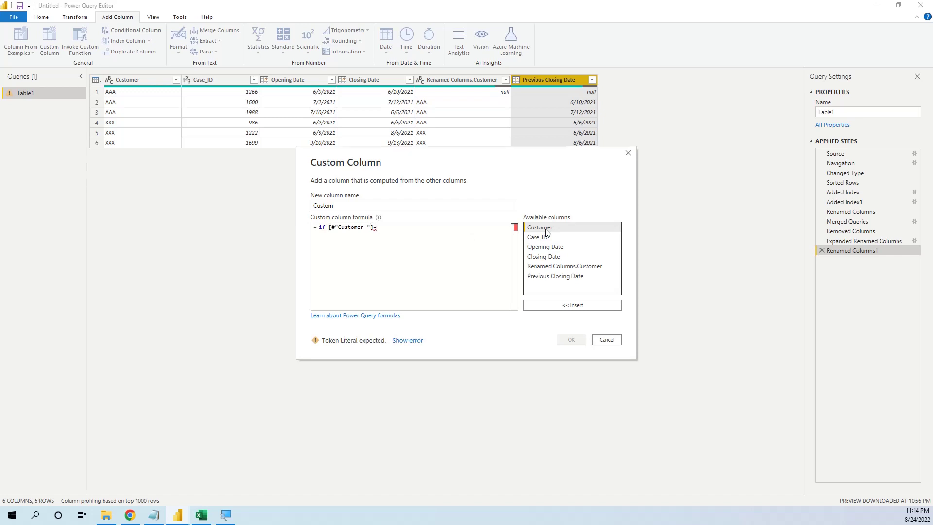
{"action": "left_click", "coordinate": [558, 270]}
{"action": "double_click", "coordinate": [558, 270]}
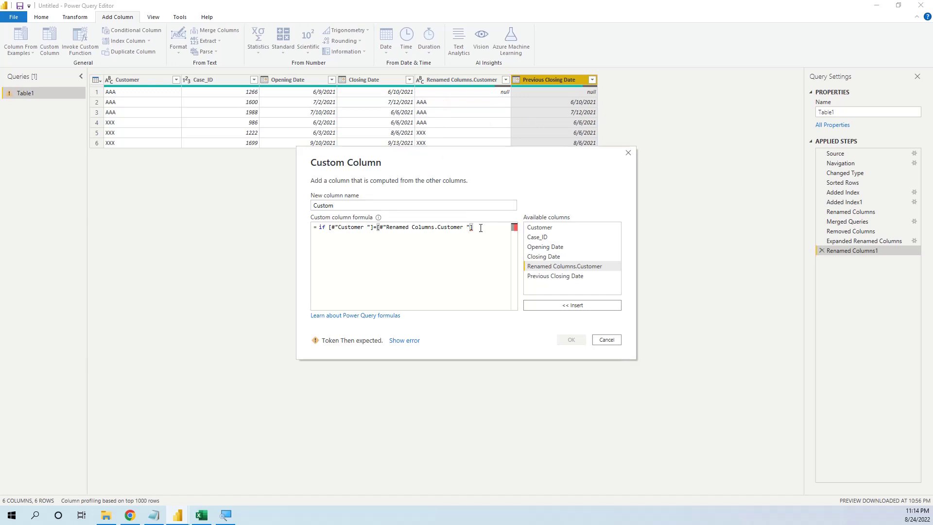
Step: Extend it with 'and [Opening Date]-[Previous Closing Date]<=10 then "Repeated Ticket" else null'
{"action": "type", "text": "and"}
{"action": "double_click", "coordinate": [549, 248]}
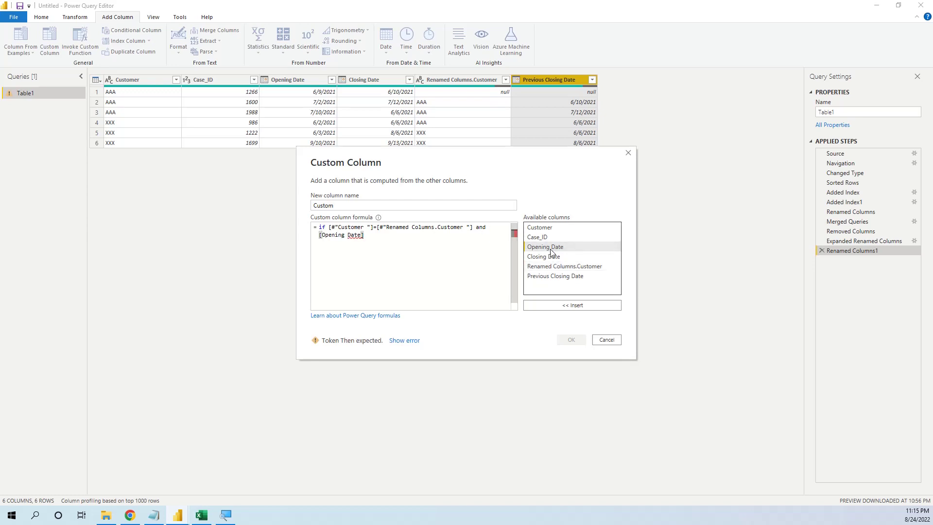
{"action": "type", "text": "-"}
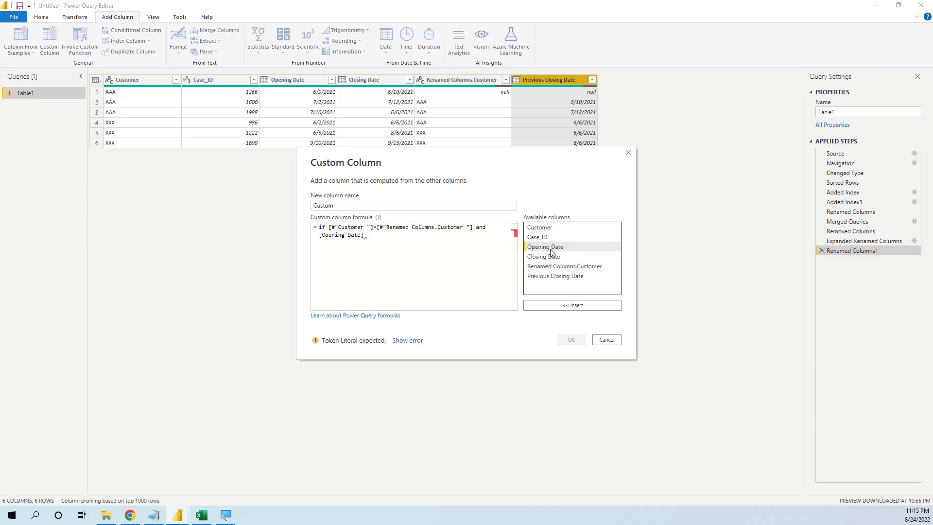
{"action": "double_click", "coordinate": [560, 277]}
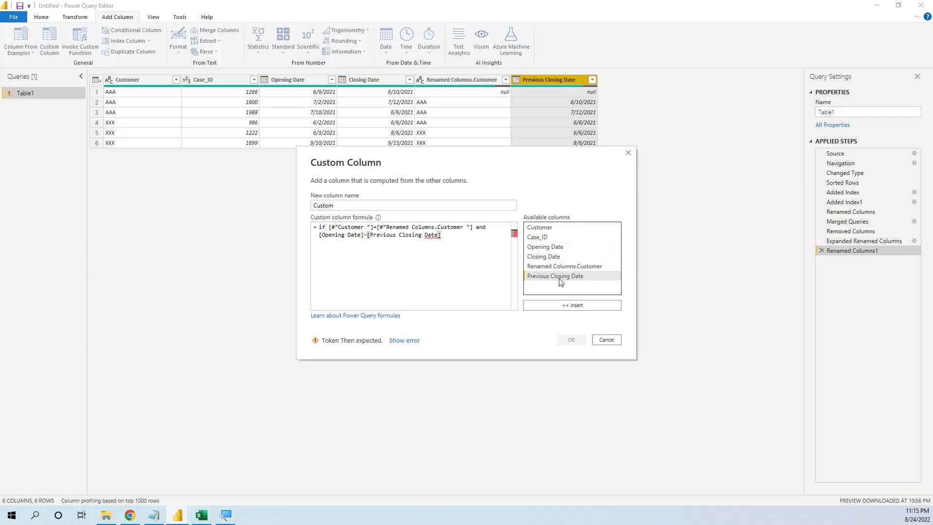
{"action": "type", "text": "<=10 then \""}
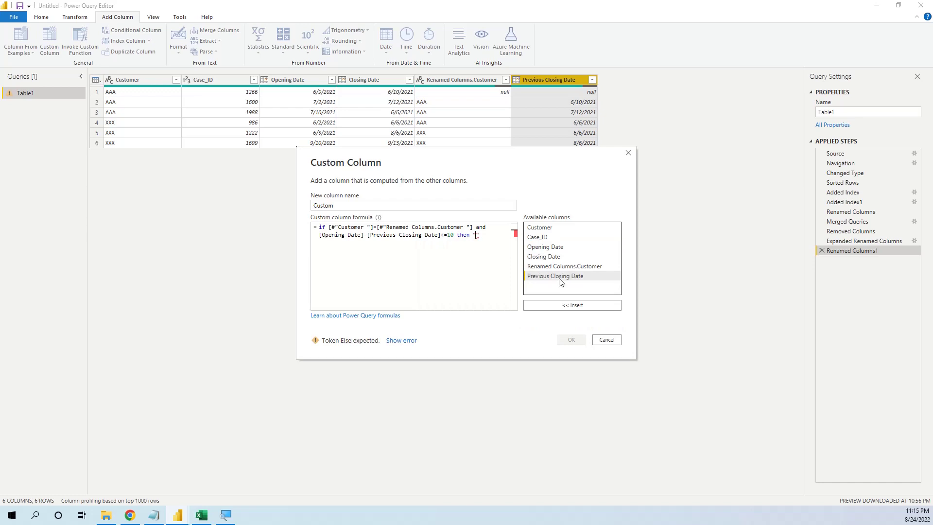
{"action": "type", "text": "Repeated Ticket\" else "}
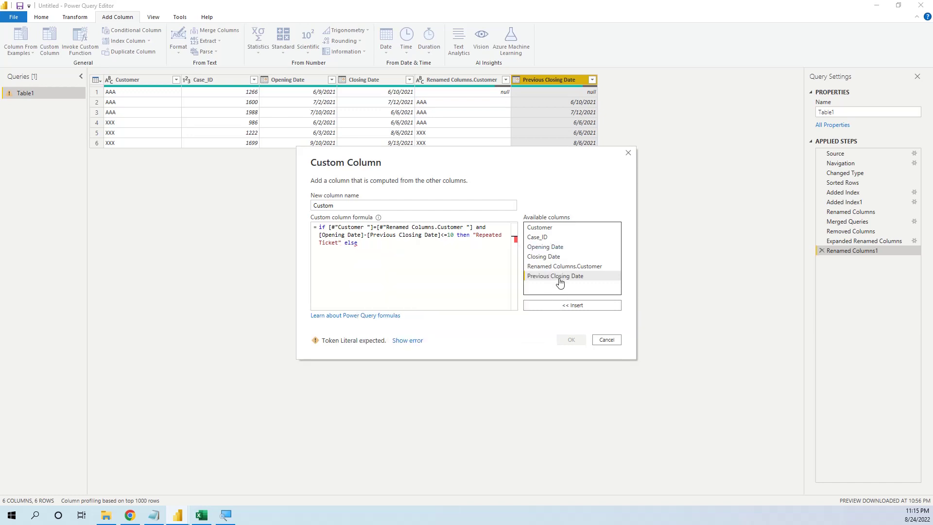
{"action": "type", "text": "null"}
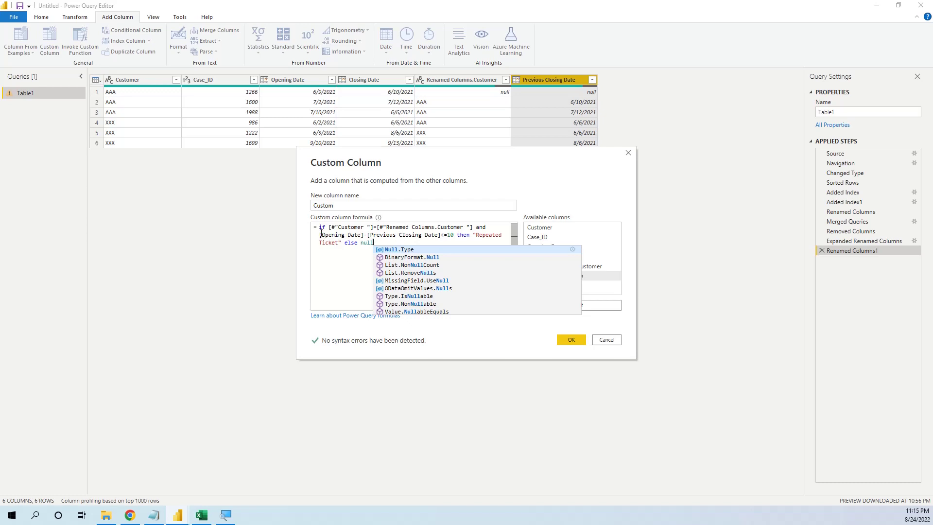
Step: Wrap the date subtraction in Duration.Days( ) and create the Custom column
{"action": "left_click", "coordinate": [321, 237]}
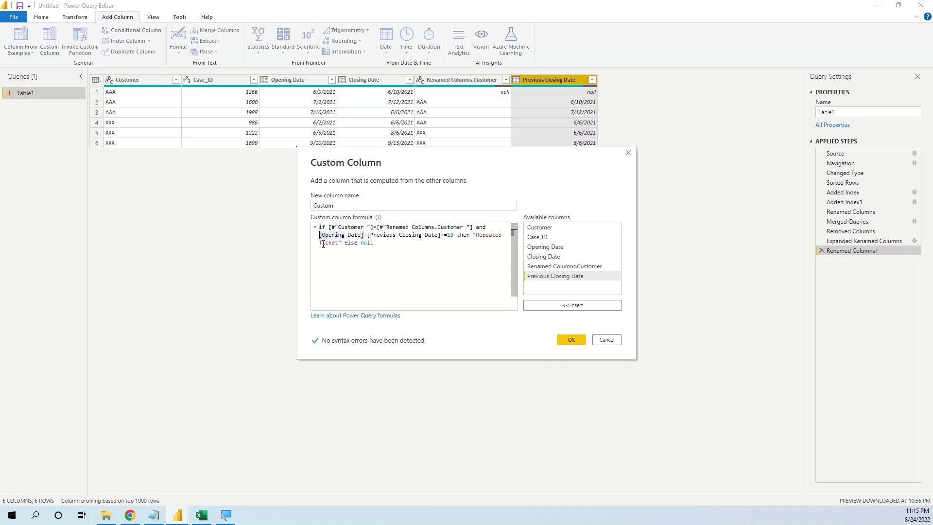
{"action": "type", "text": "Duration.Da"}
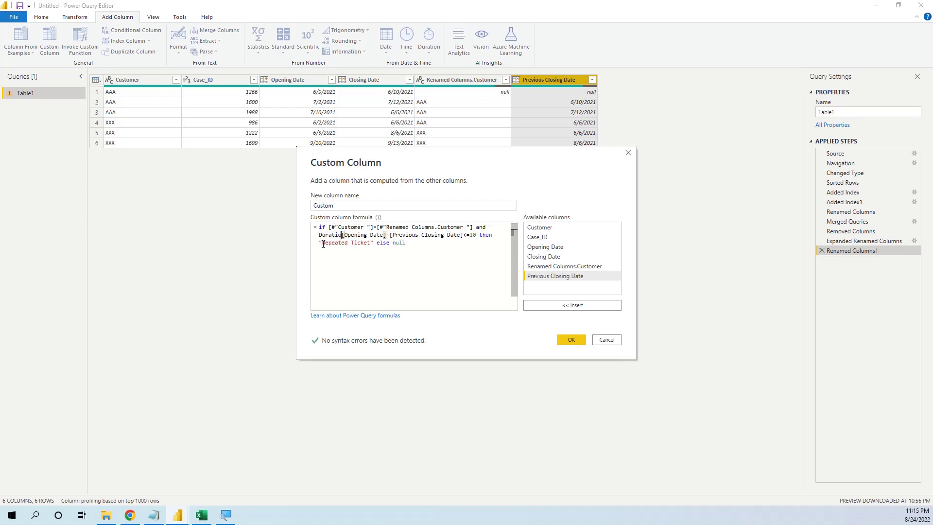
{"action": "type", "text": "ys"}
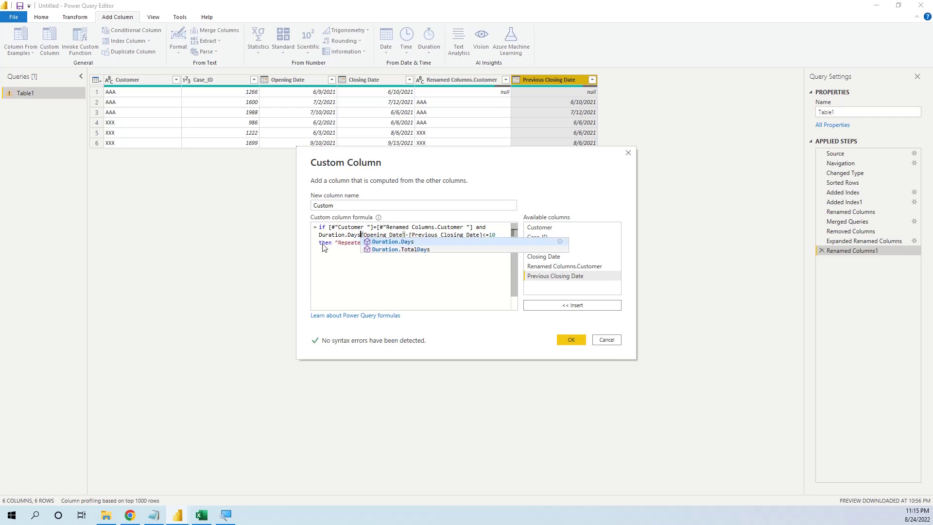
{"action": "key", "text": "Escape"}
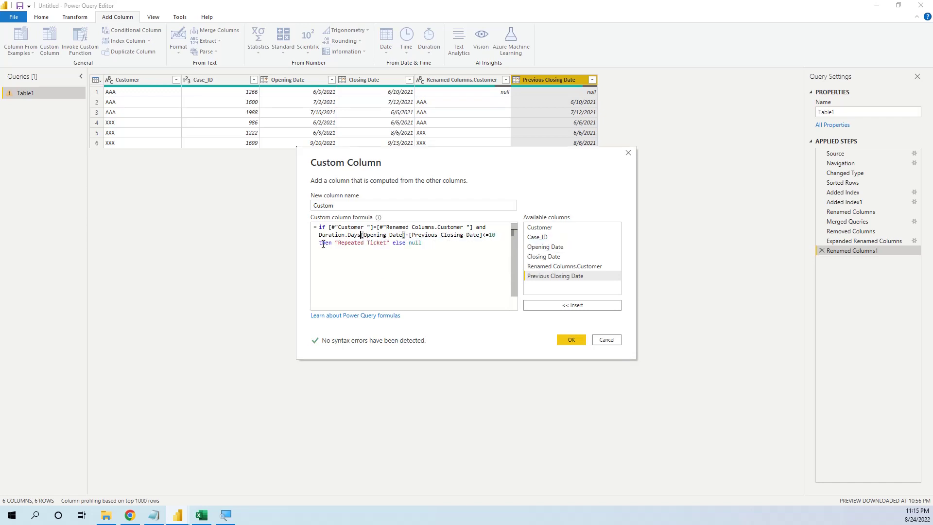
{"action": "type", "text": "("}
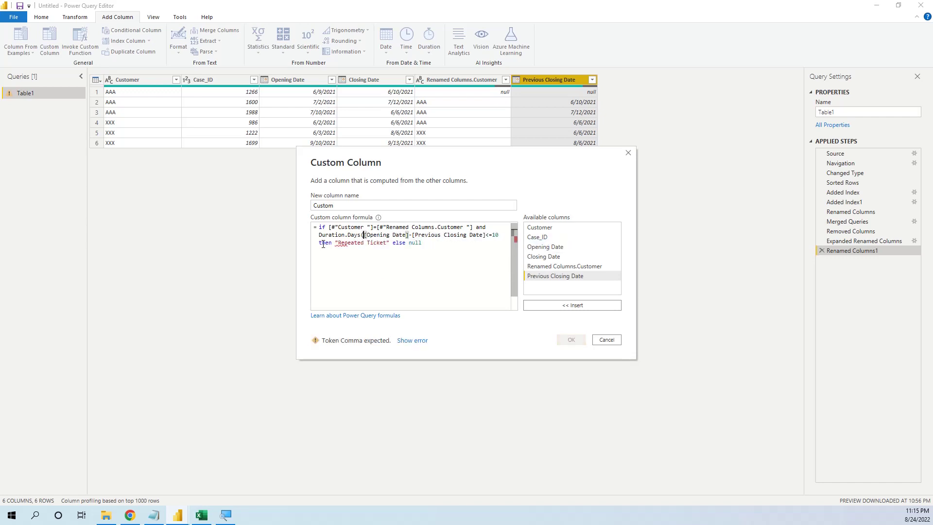
{"action": "left_click", "coordinate": [484, 235]}
{"action": "type", "text": ")"}
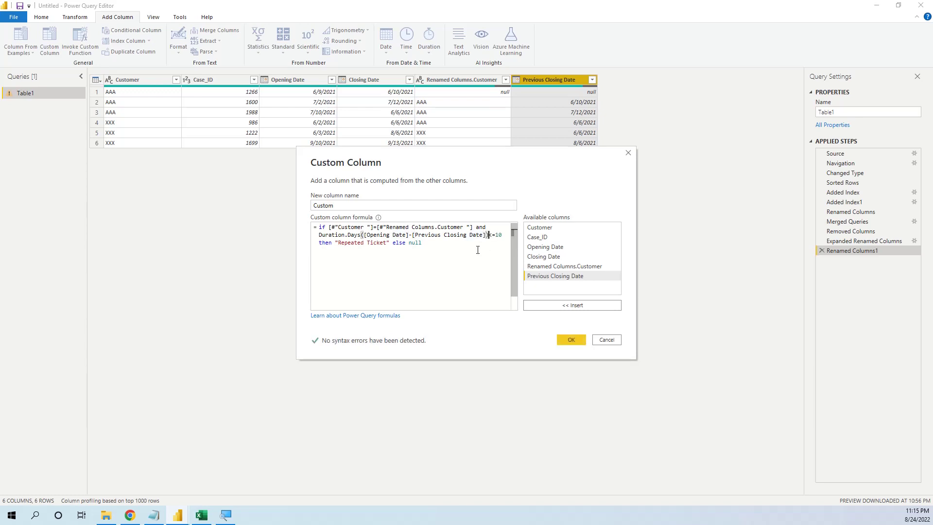
{"action": "left_click", "coordinate": [569, 339]}
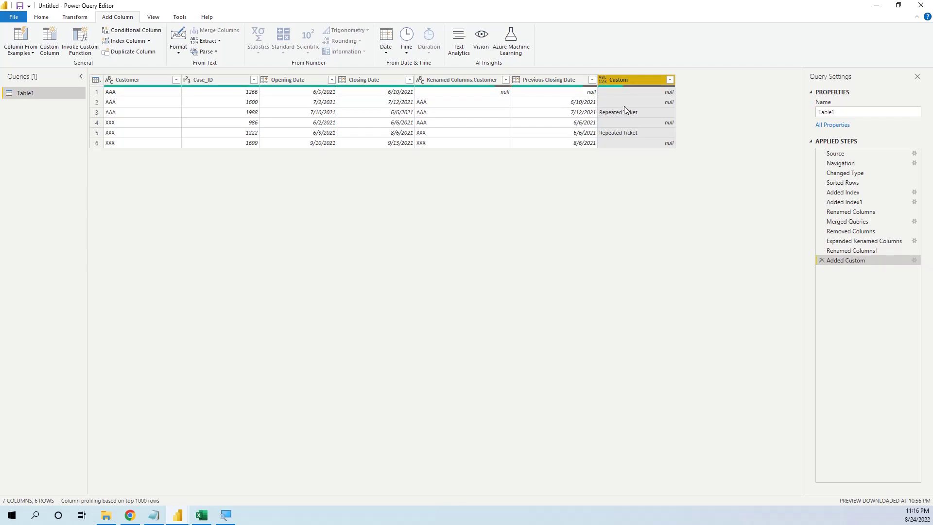
Step: Rename the Custom column header to 'Repeated Ticket'
{"action": "double_click", "coordinate": [623, 80]}
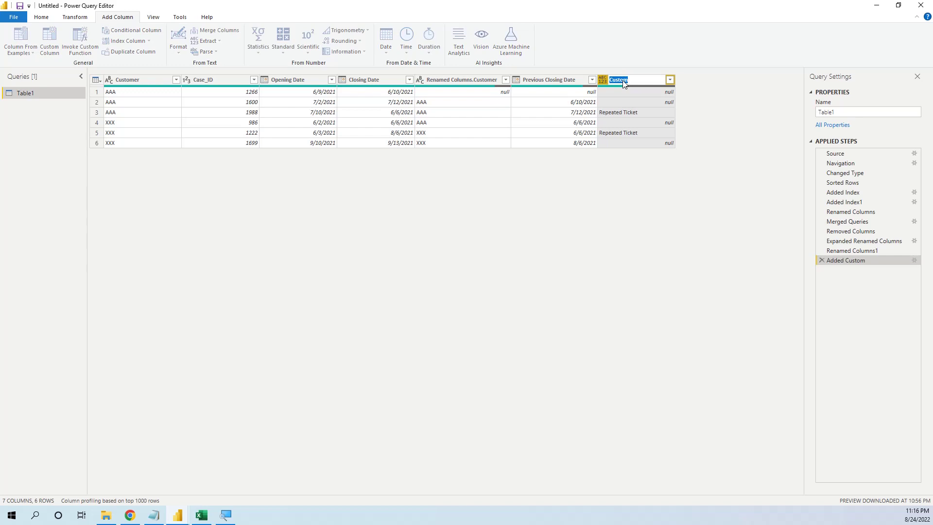
{"action": "type", "text": "Repeated Ticket"}
{"action": "key", "text": "Return"}
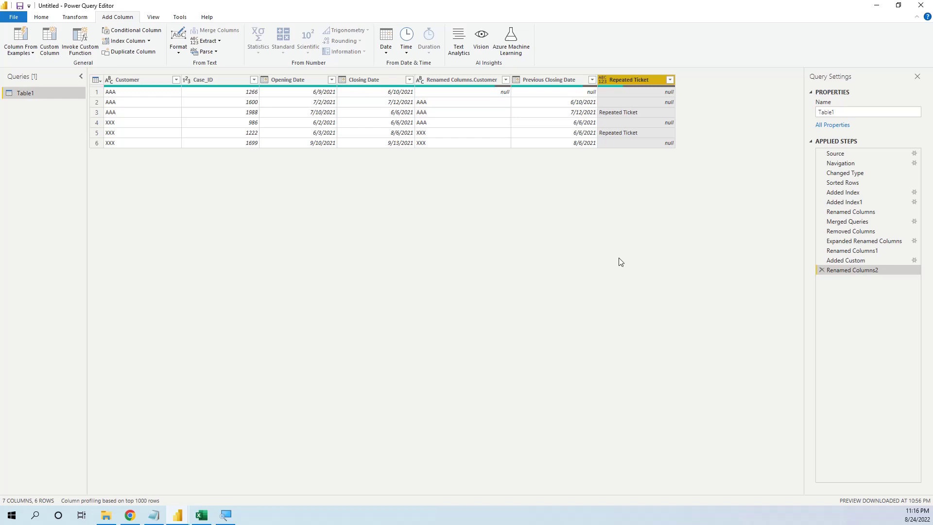
Step: Remove the Renamed Columns.Customer and Previous Closing Date helper columns
{"action": "left_click", "coordinate": [448, 78]}
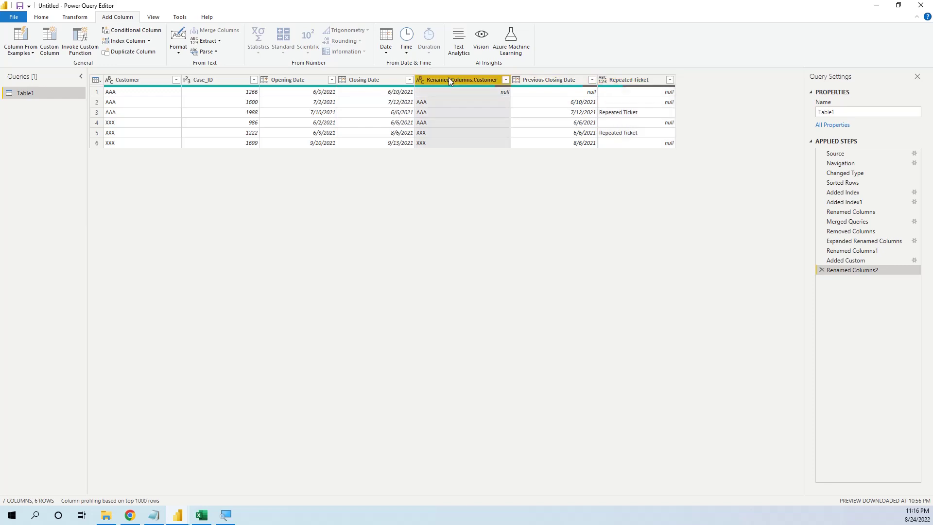
{"action": "left_click", "coordinate": [531, 78], "text": "ctrl"}
{"action": "right_click", "coordinate": [531, 81]}
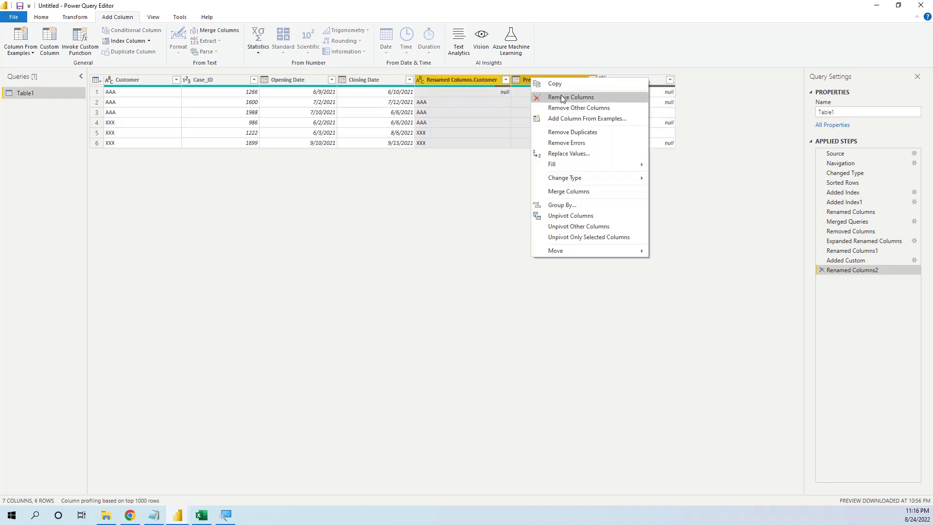
{"action": "left_click", "coordinate": [561, 96]}
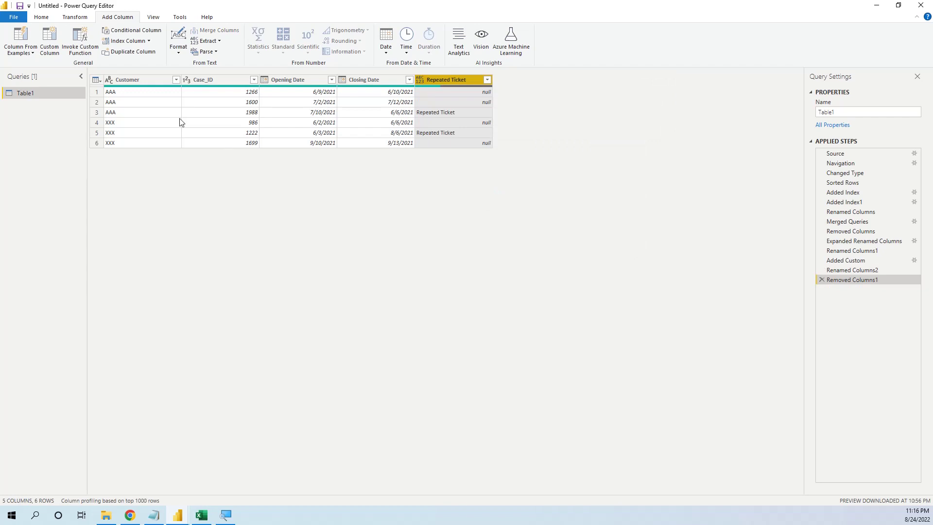
Step: Return to the Home commands and check the apply options without applying
{"action": "left_click", "coordinate": [35, 18]}
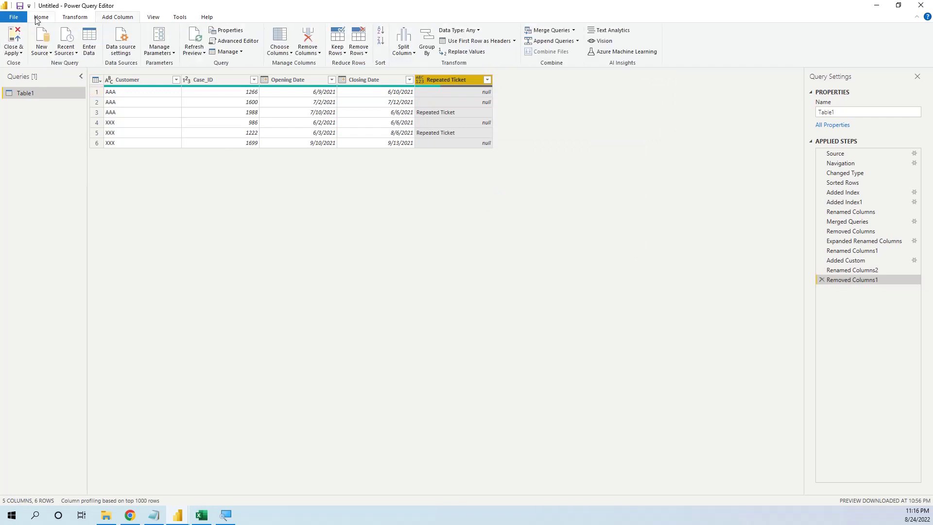
{"action": "left_click", "coordinate": [20, 52]}
{"action": "left_click", "coordinate": [176, 169]}
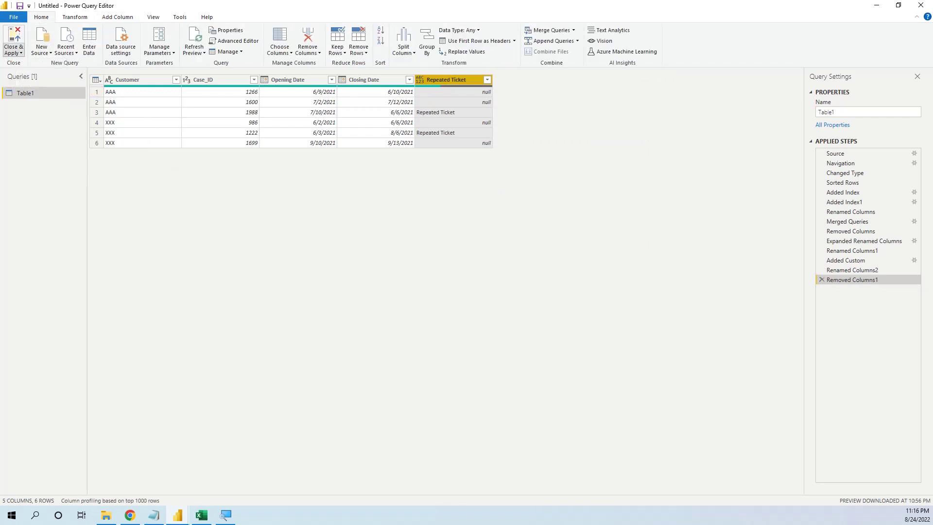